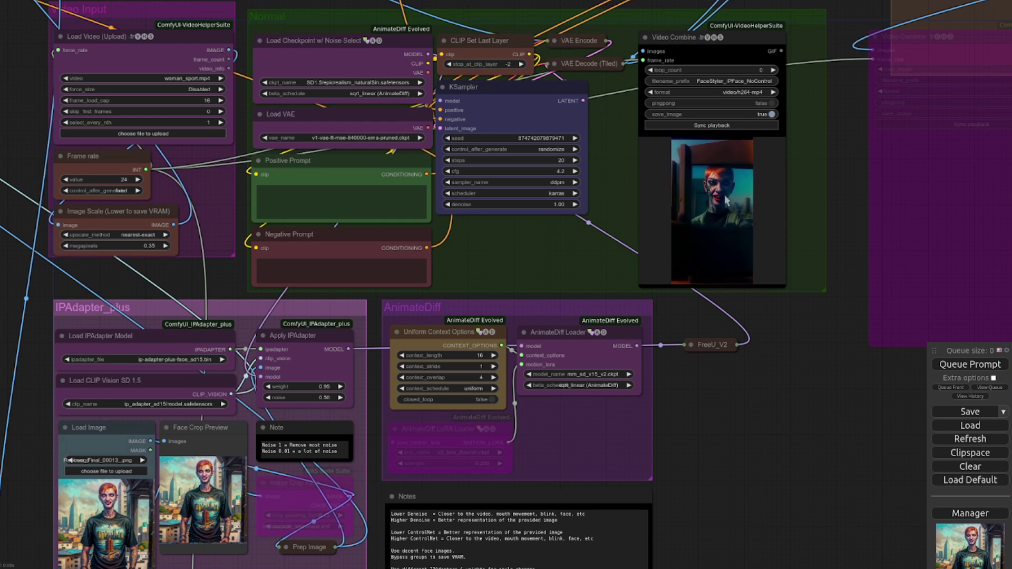
# Zoom and pan the canvas to center the Load Video, Frame rate and Image Scale nodes.
pyautogui.scroll(-8, 720, 399)
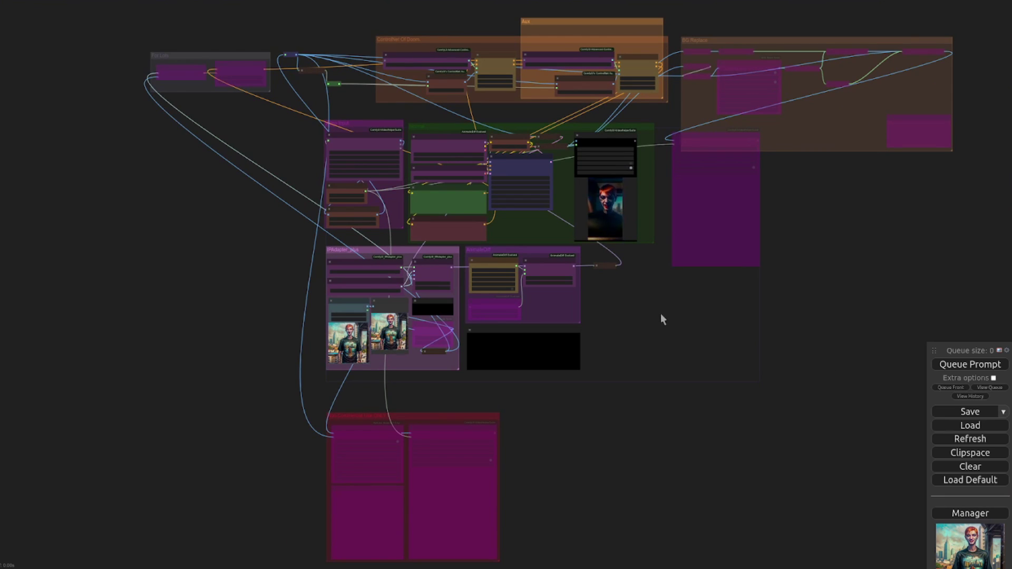
pyautogui.moveTo(661, 315); pyautogui.dragTo(763, 392)
pyautogui.scroll(5, 390, 248)
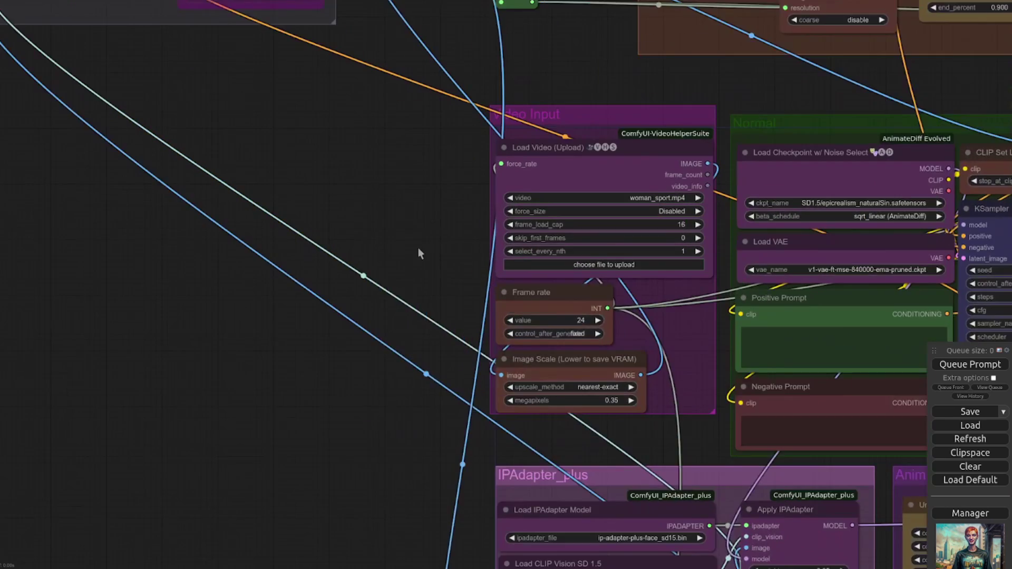
pyautogui.scroll(2, 418, 254)
pyautogui.moveTo(452, 222); pyautogui.dragTo(188, 219)
# Lower Load Video's frame_load_cap from 16 to 0, then inspect the 24 fps Frame rate node.
pyautogui.scroll(1, 217, 224)
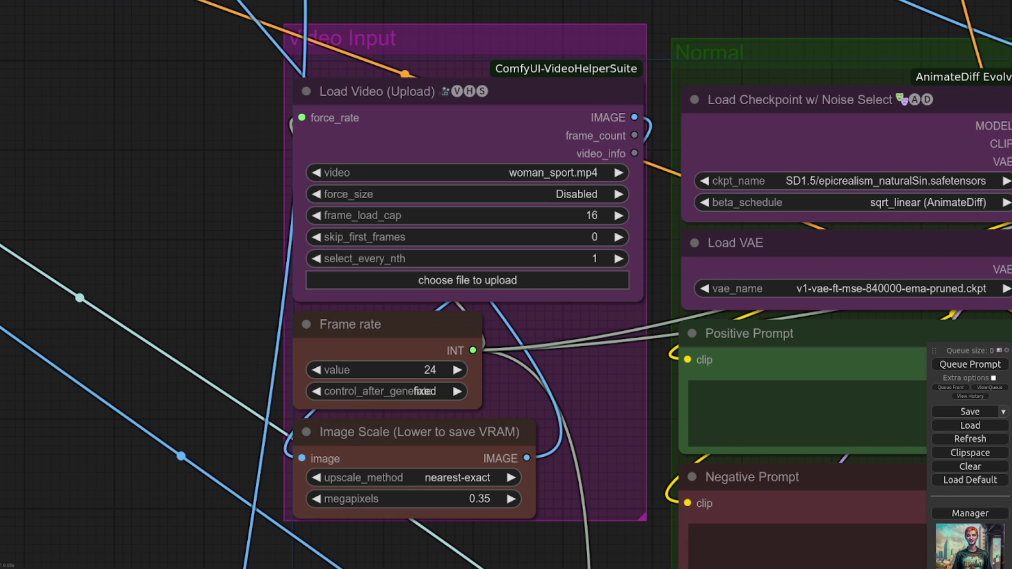
pyautogui.moveTo(578, 218); pyautogui.dragTo(486, 212)
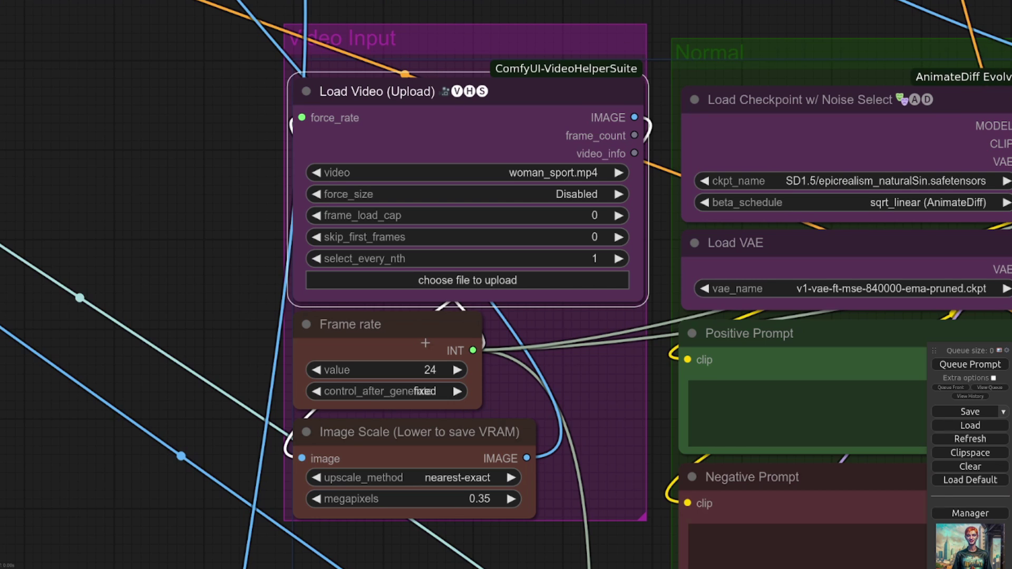
pyautogui.click(412, 371)
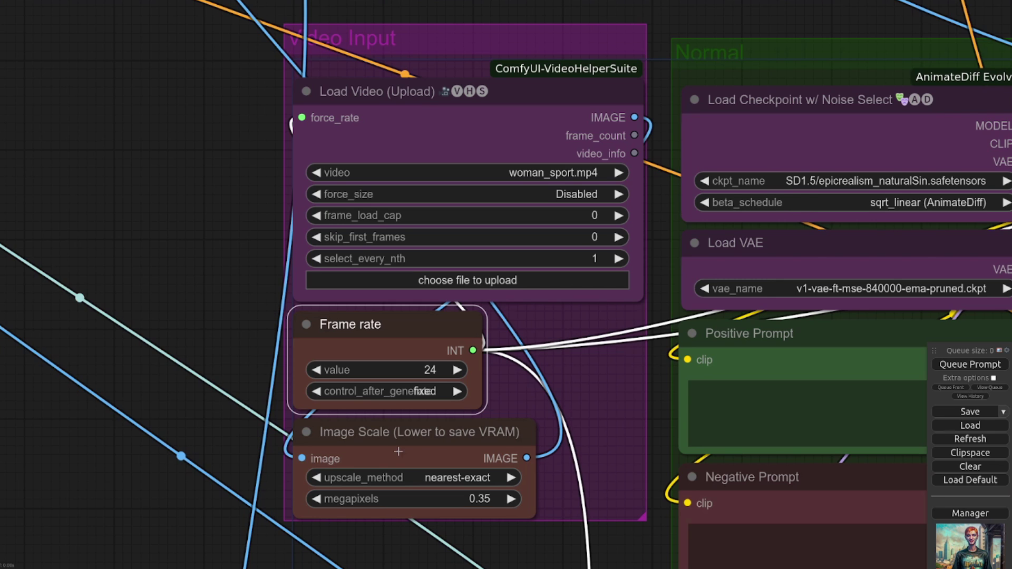
# Pan over to the IPAdapter_plus group's model, CLIP Vision, reference image and face crop nodes.
pyautogui.moveTo(398, 451); pyautogui.dragTo(0, 390)
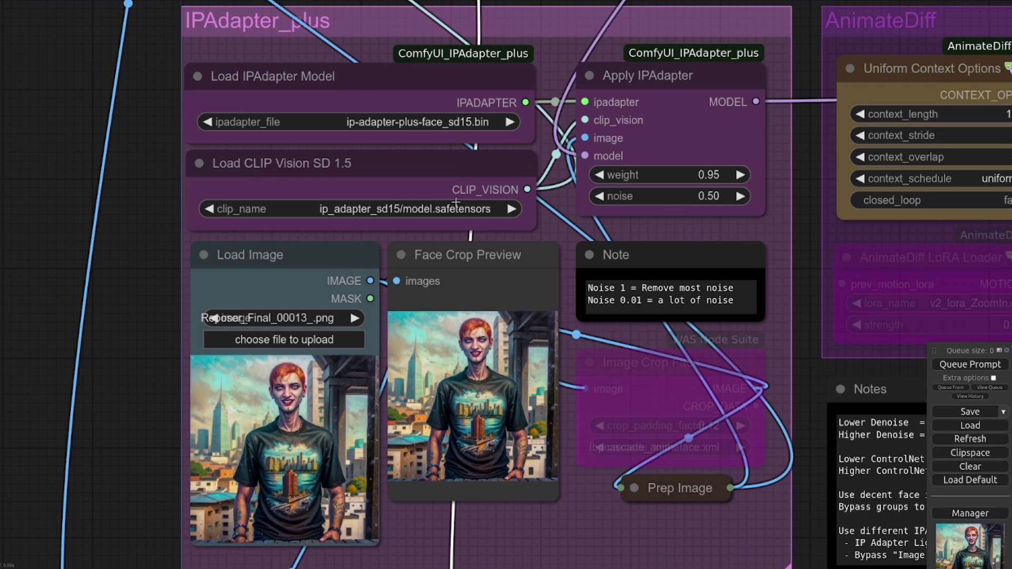
pyautogui.click(458, 121)
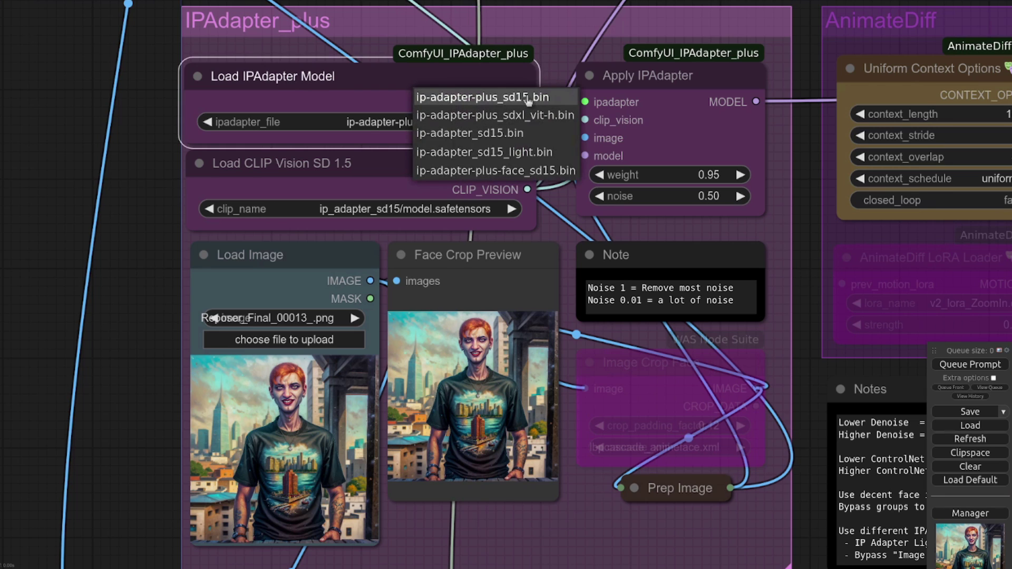
pyautogui.click(524, 171)
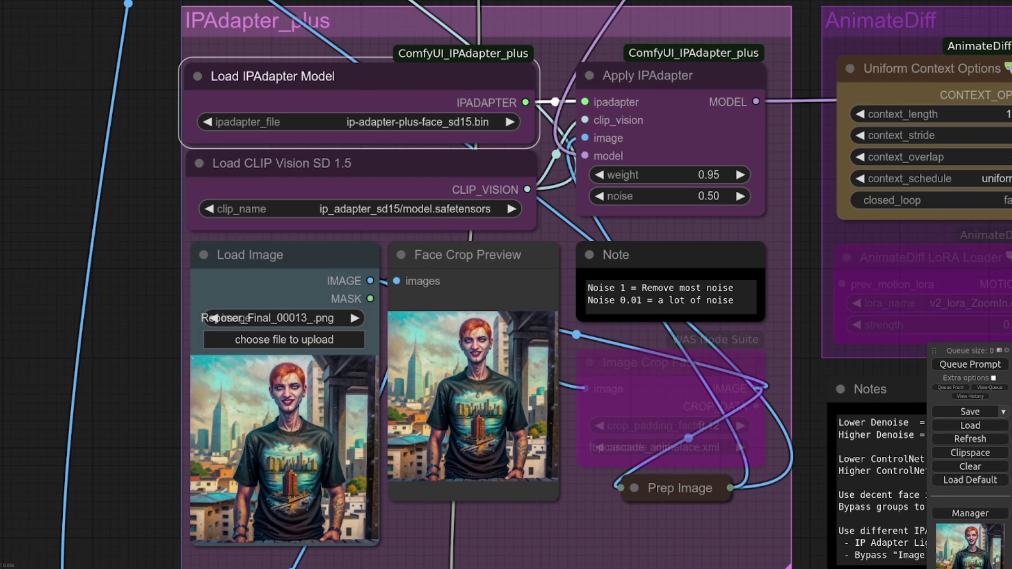
# Un-bypass Image Crop Face, keep lbpcascade_animeface.xml, and queue a run to preview the crop.
pyautogui.click(645, 375)
pyautogui.hotkey('ctrl', 'b')
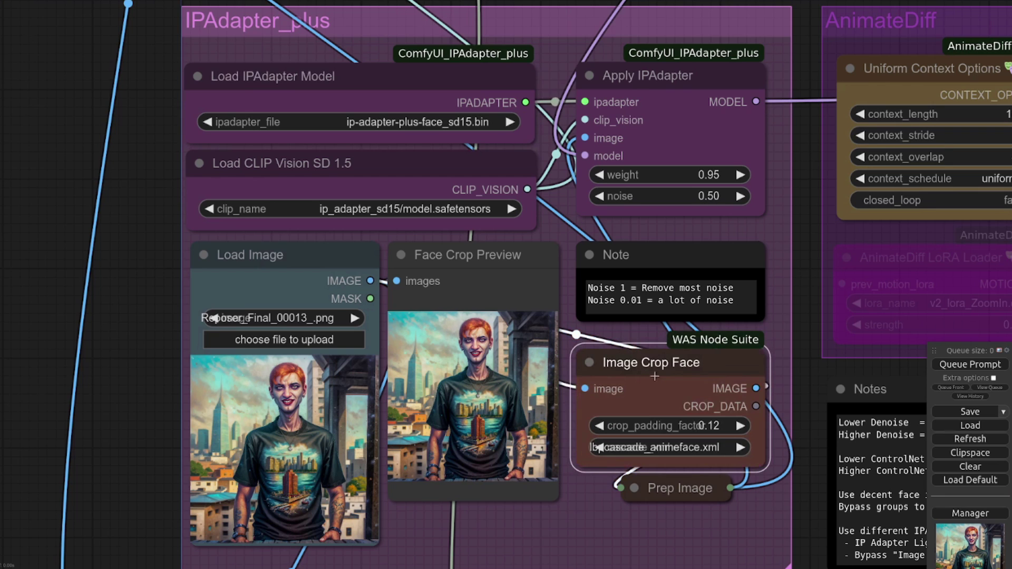
pyautogui.click(681, 451)
pyautogui.click(702, 447)
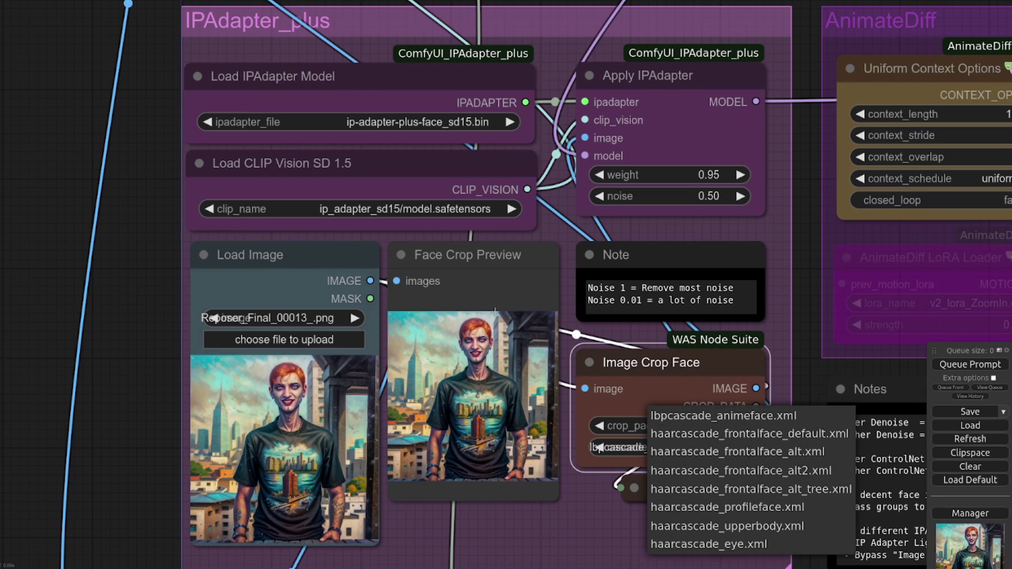
pyautogui.click(996, 390)
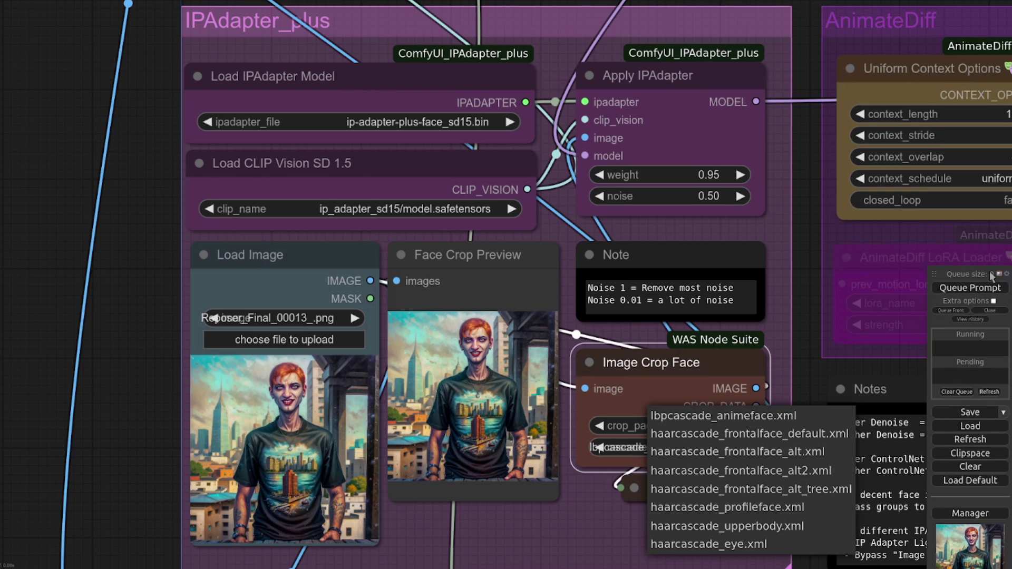
pyautogui.click(744, 418)
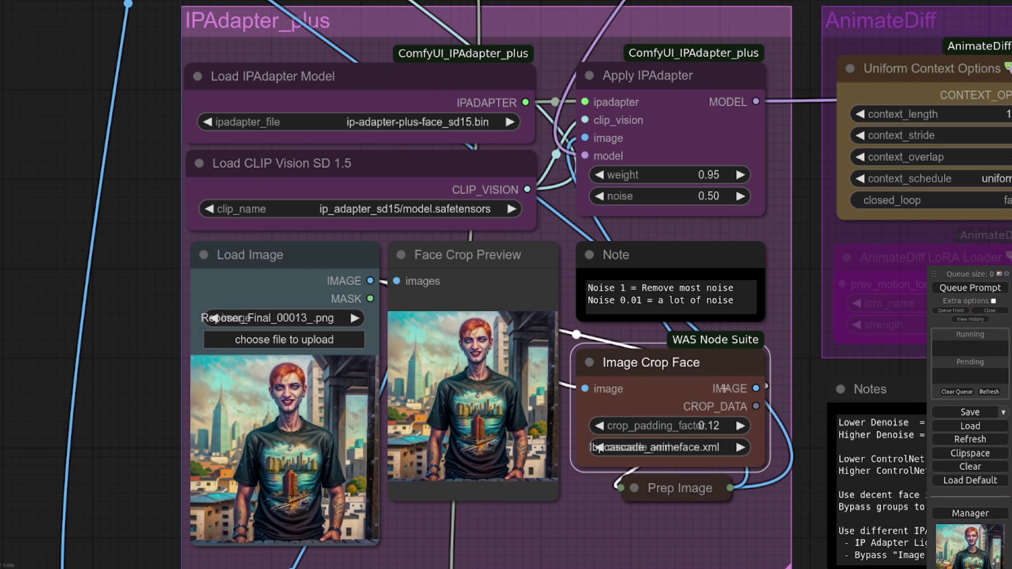
pyautogui.click(983, 290)
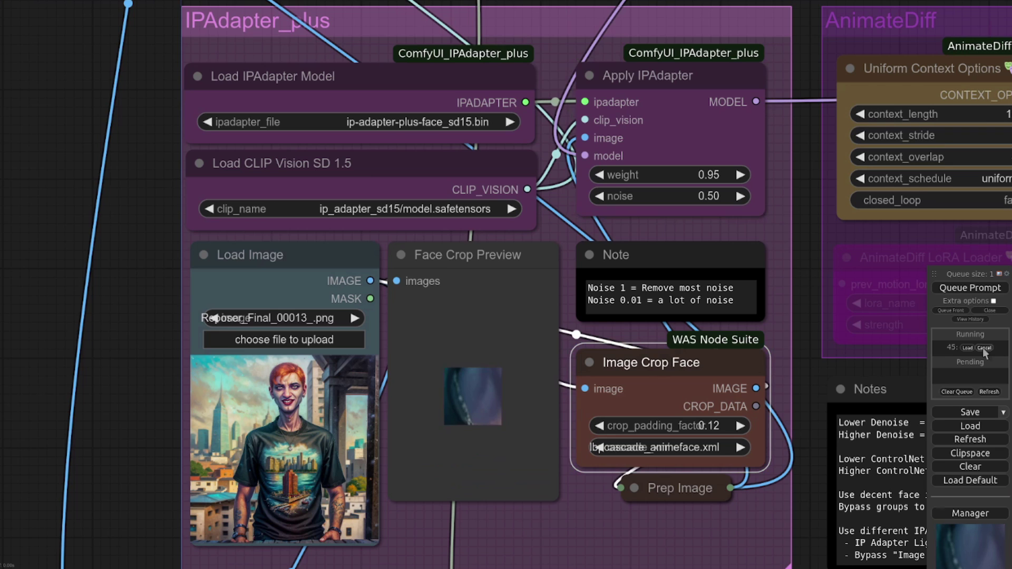
pyautogui.click(697, 447)
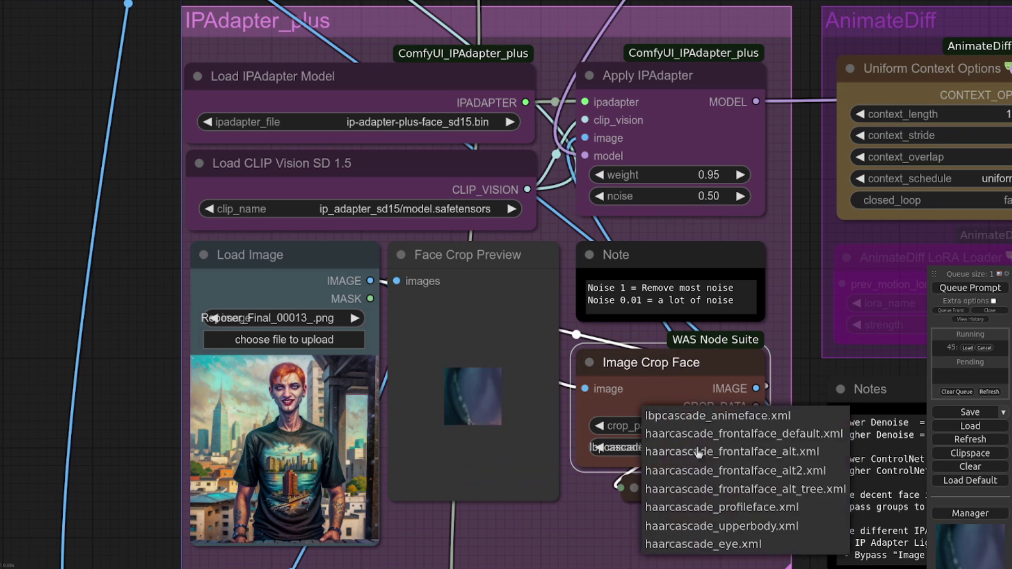
# Switch the cascade to haarcascade_profileface.xml, bypass Image Crop Face, and choose a non-face IPAdapter model.
pyautogui.click(754, 508)
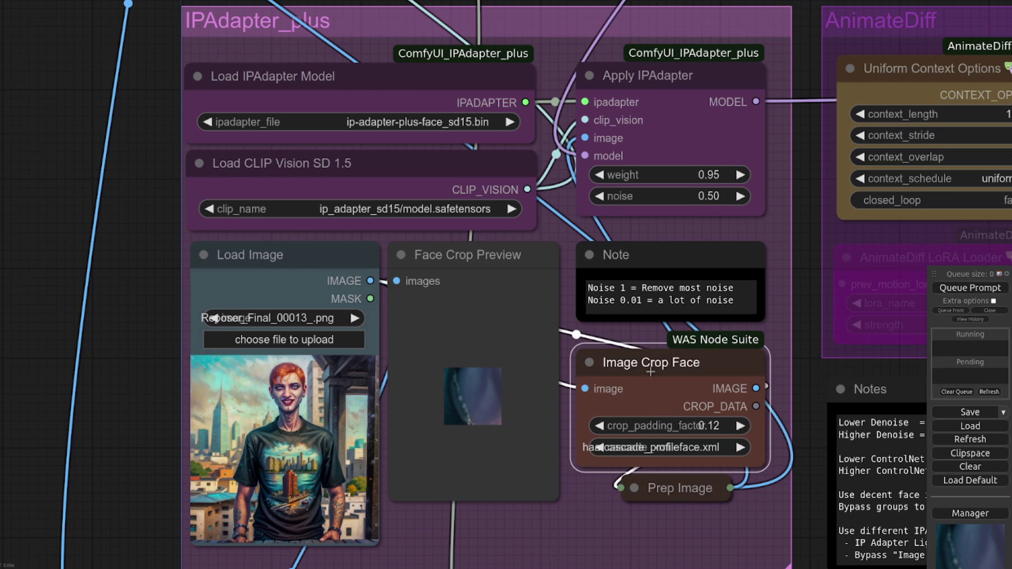
pyautogui.hotkey('ctrl', 'b')
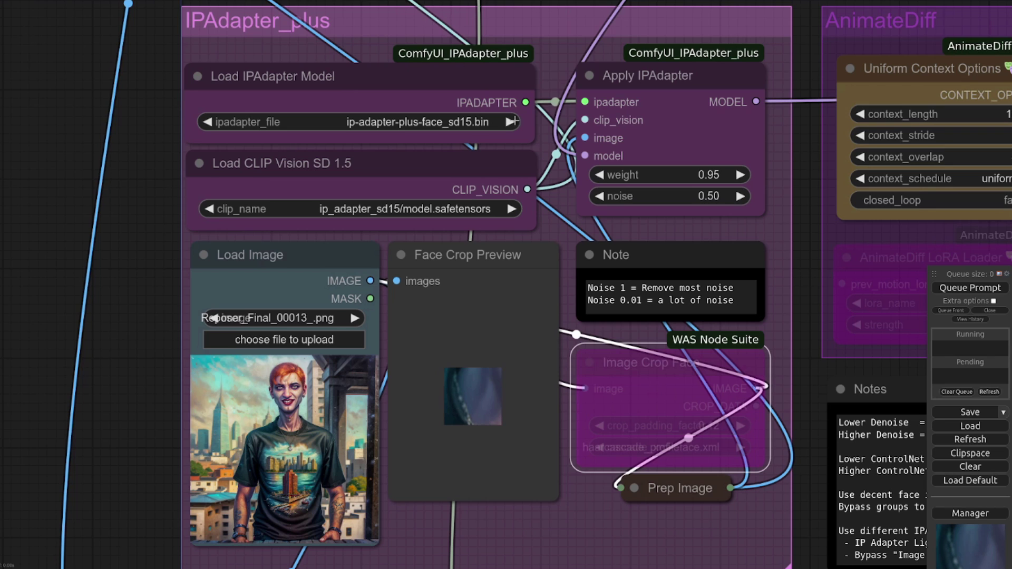
pyautogui.click(439, 125)
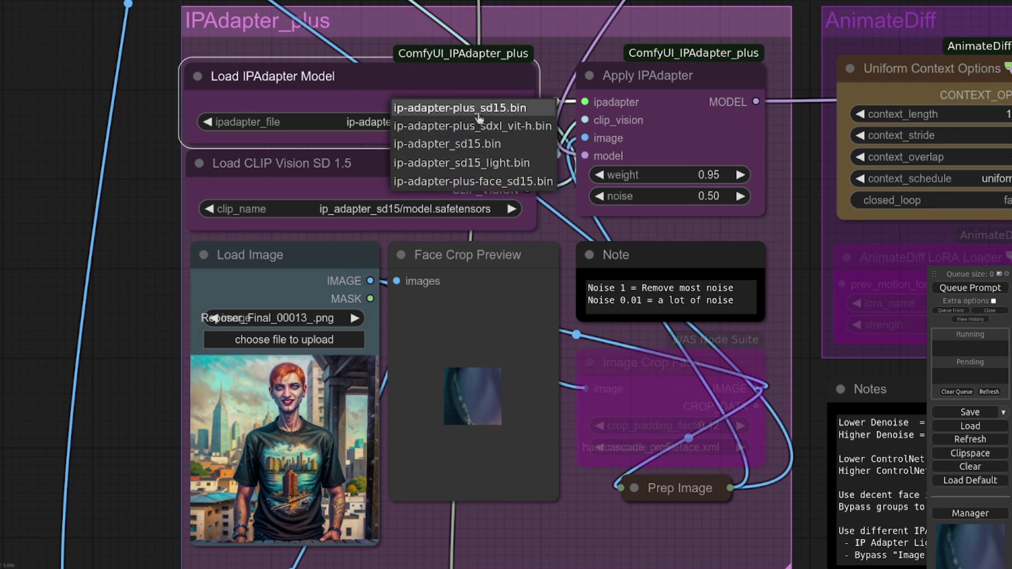
pyautogui.click(497, 163)
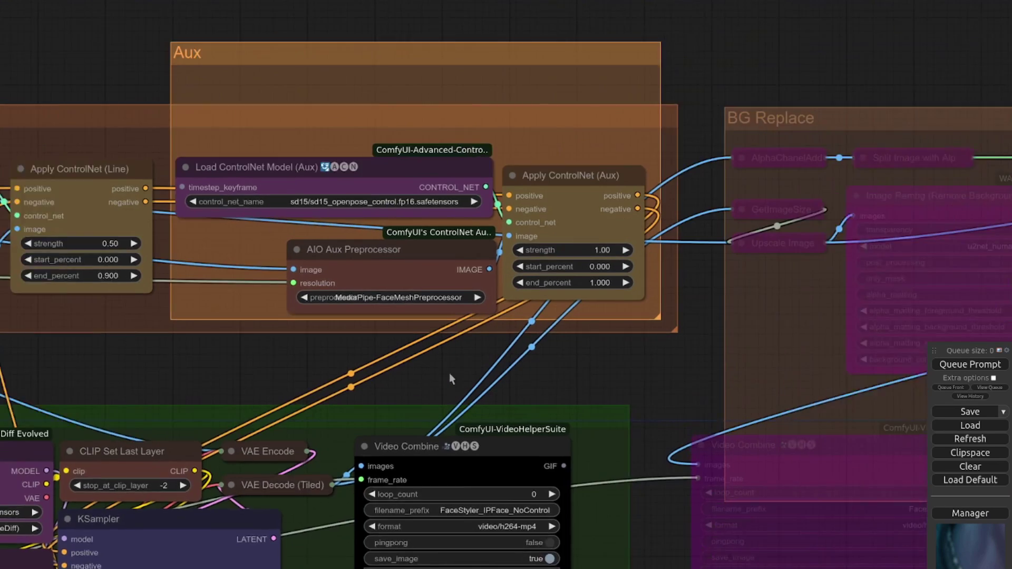
# Review the Aux and BG Replace groups' preprocessor choices, then bypass every node in the Aux group.
pyautogui.moveTo(778, 353); pyautogui.dragTo(892, 335)
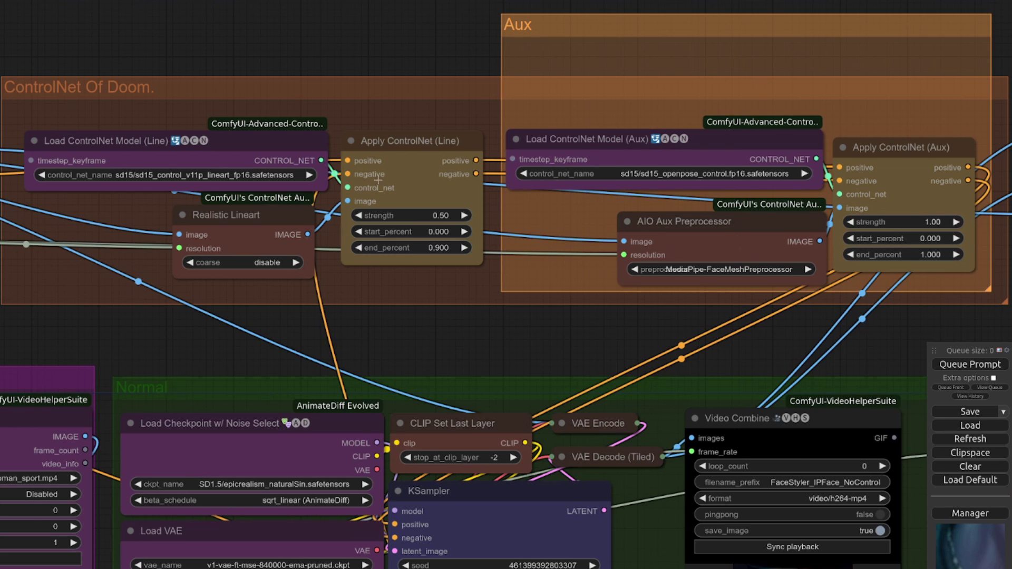
pyautogui.click(734, 270)
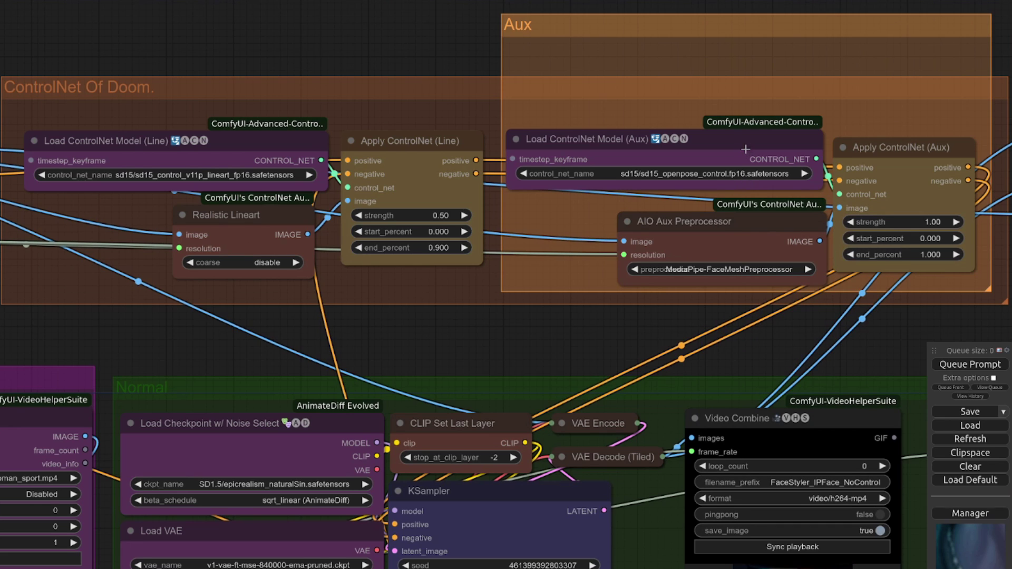
pyautogui.rightClick(774, 22)
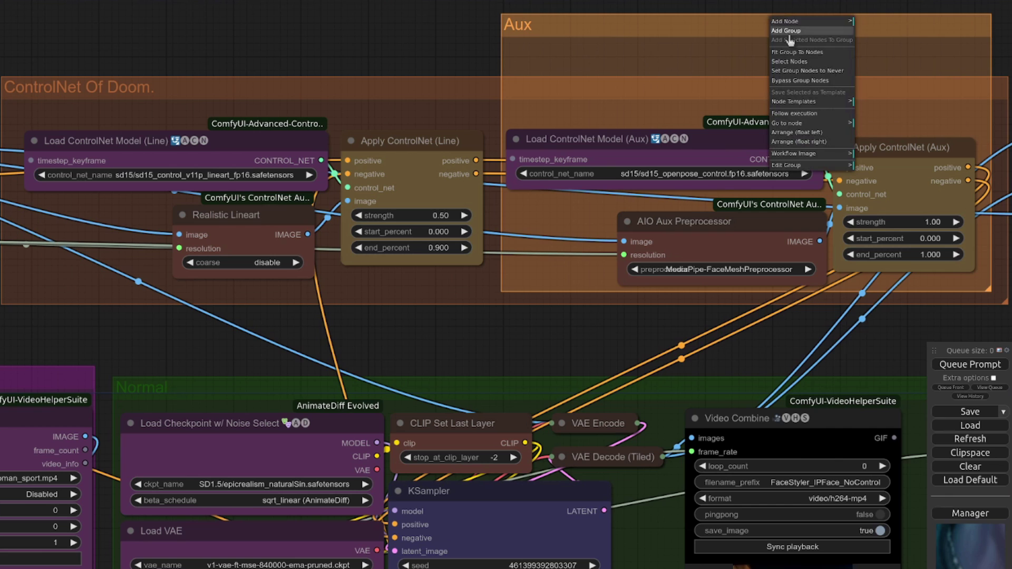
pyautogui.click(799, 80)
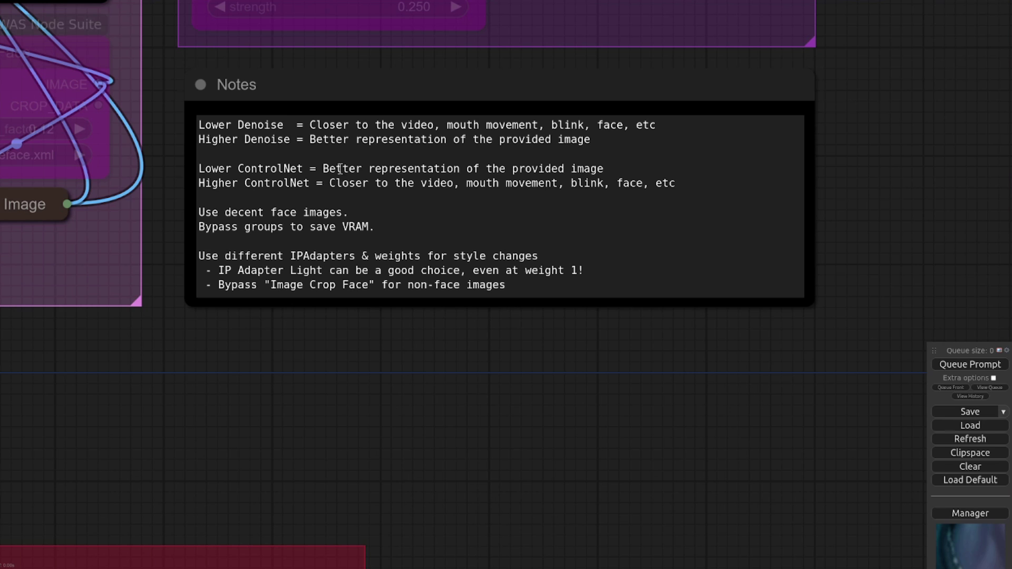
pyautogui.moveTo(269, 318); pyautogui.dragTo(532, 422)
pyautogui.scroll(-1, 433, 405)
pyautogui.scroll(-4, 421, 413)
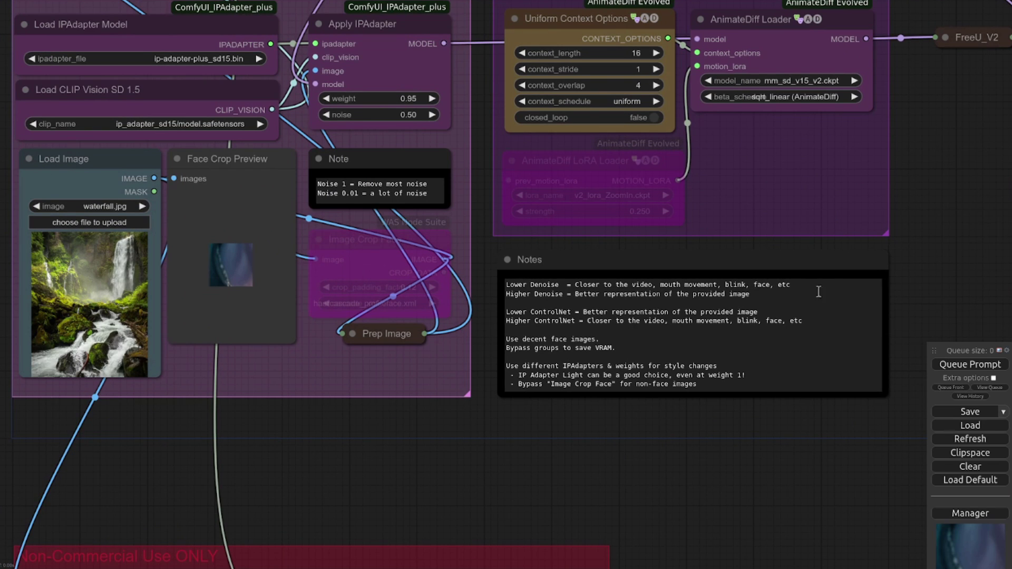
pyautogui.moveTo(648, 52); pyautogui.dragTo(659, 483)
pyautogui.moveTo(664, 411); pyautogui.dragTo(675, 504)
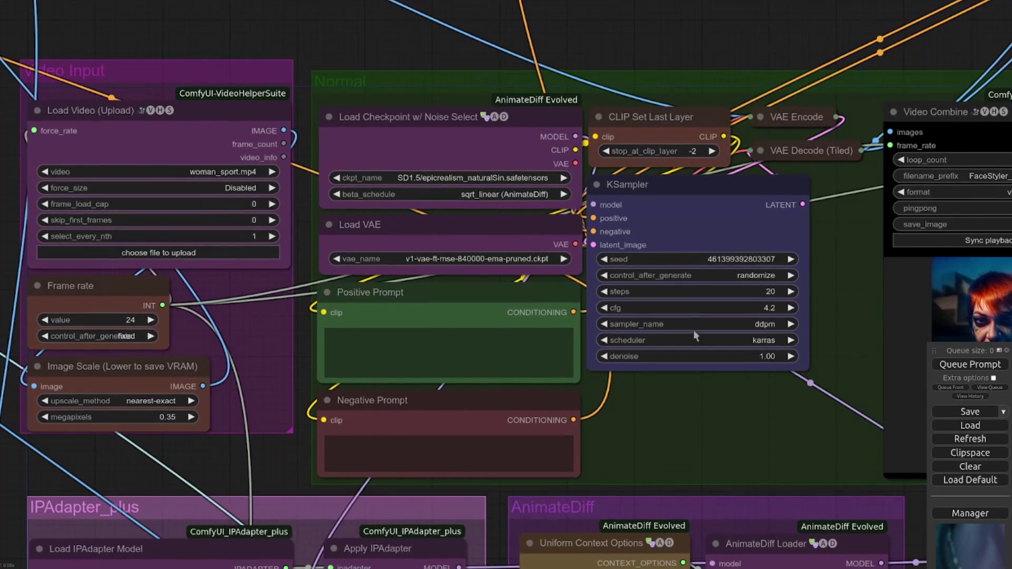
pyautogui.moveTo(634, 15); pyautogui.dragTo(662, 384)
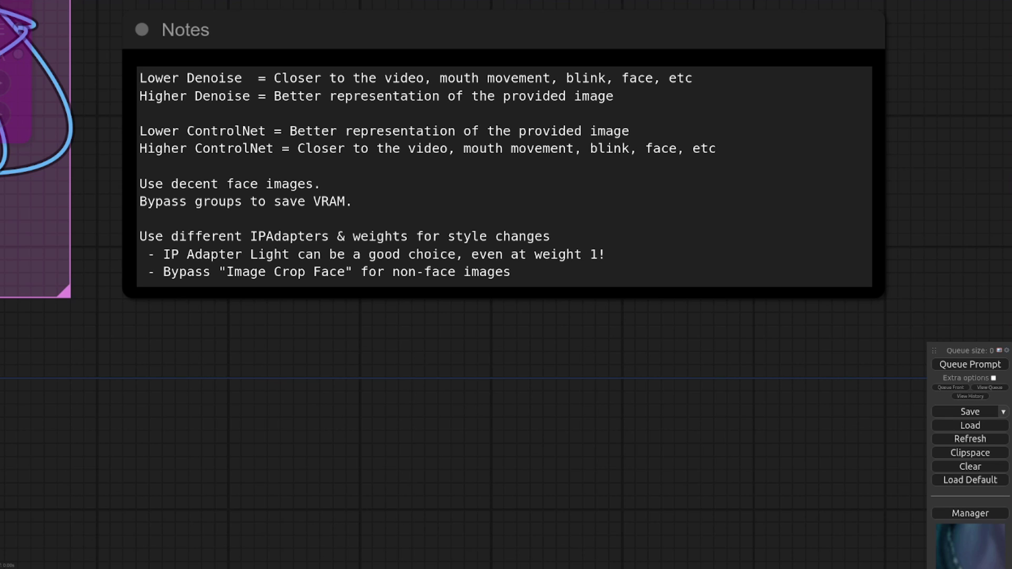
pyautogui.scroll(-4, 334, 379)
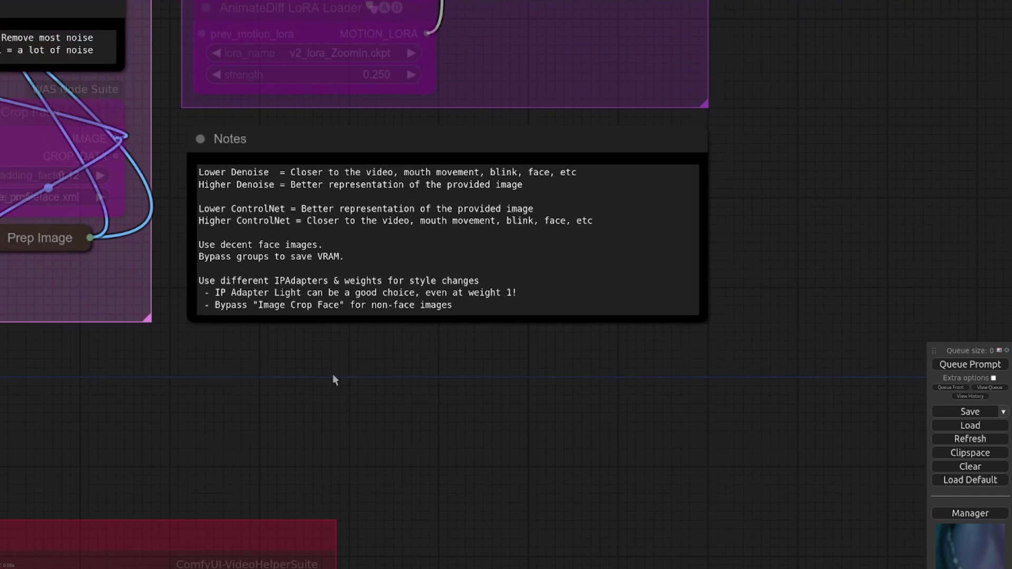
pyautogui.moveTo(334, 379); pyautogui.dragTo(781, 475)
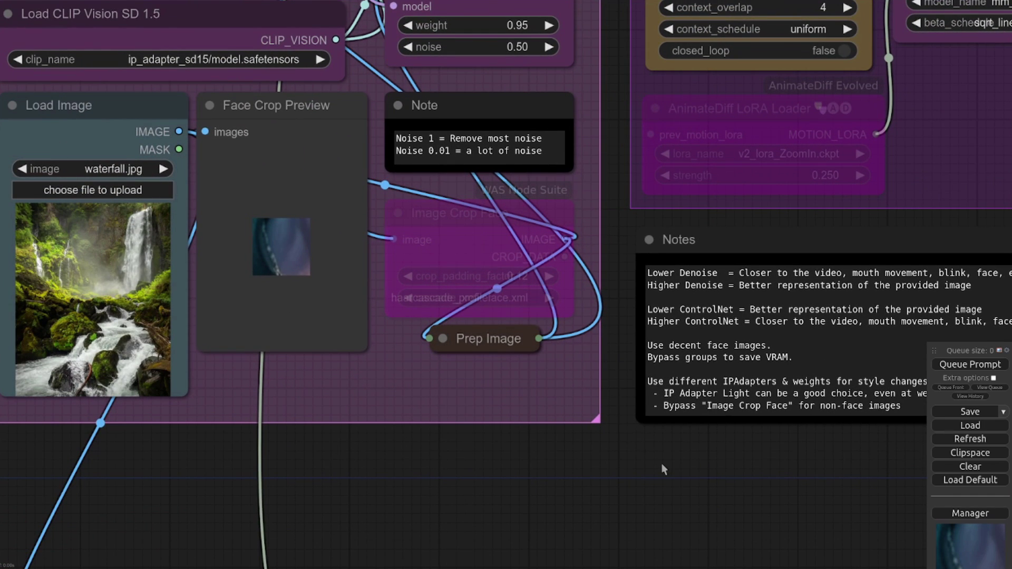
pyautogui.scroll(-3, 661, 463)
pyautogui.moveTo(662, 463); pyautogui.dragTo(630, 467)
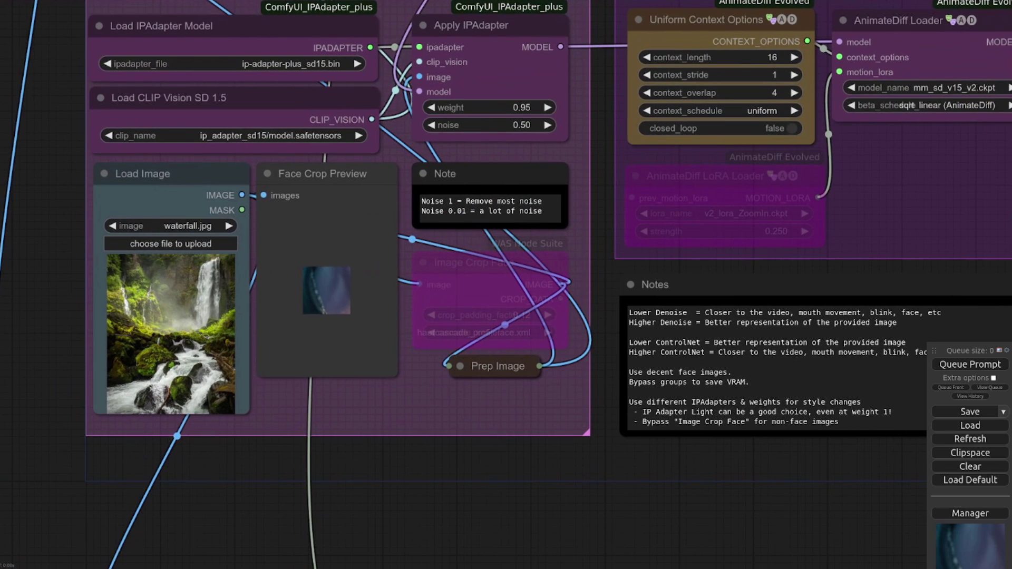